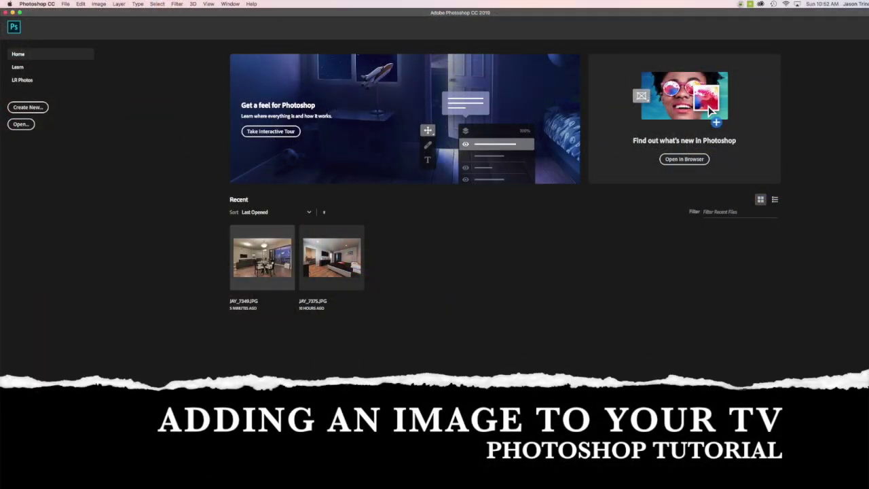
Step: Open the recent photo JAY_7349.JPG from the Home screen for normal editing
click(295, 263)
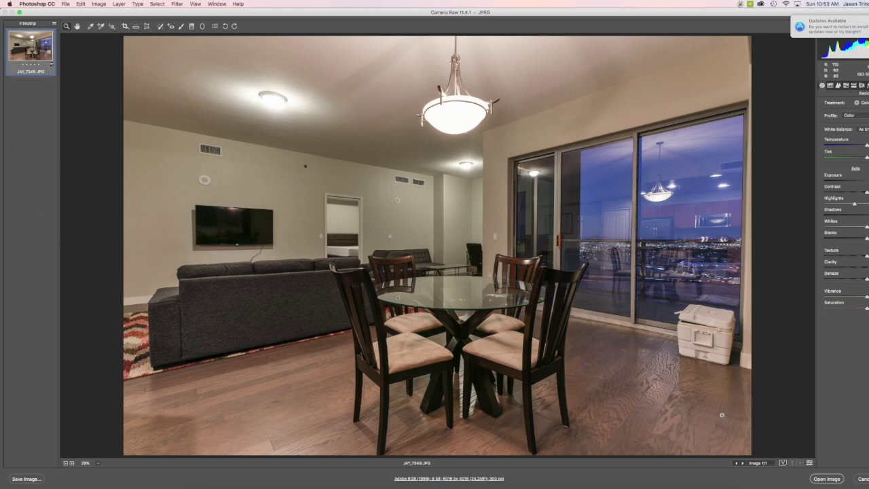
click(837, 480)
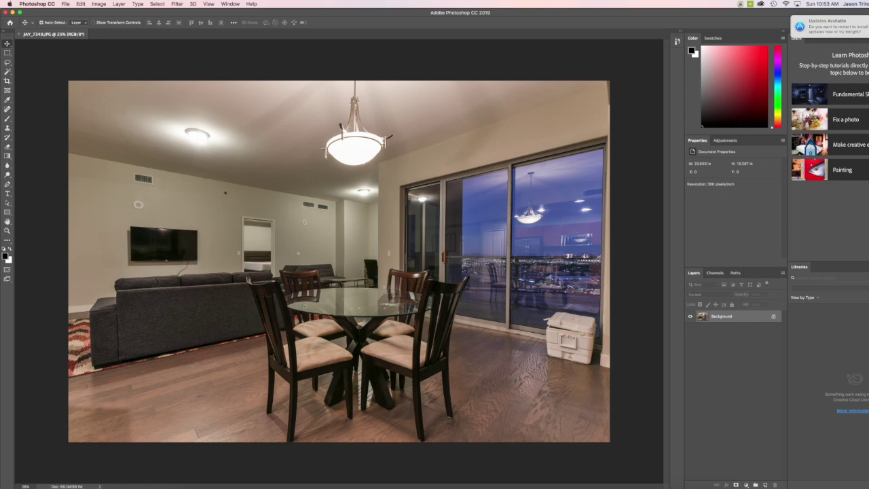
Step: From Finder, drag the Bears-Raiders-Football-5 picture into the living-room photo
key(super+Tab)
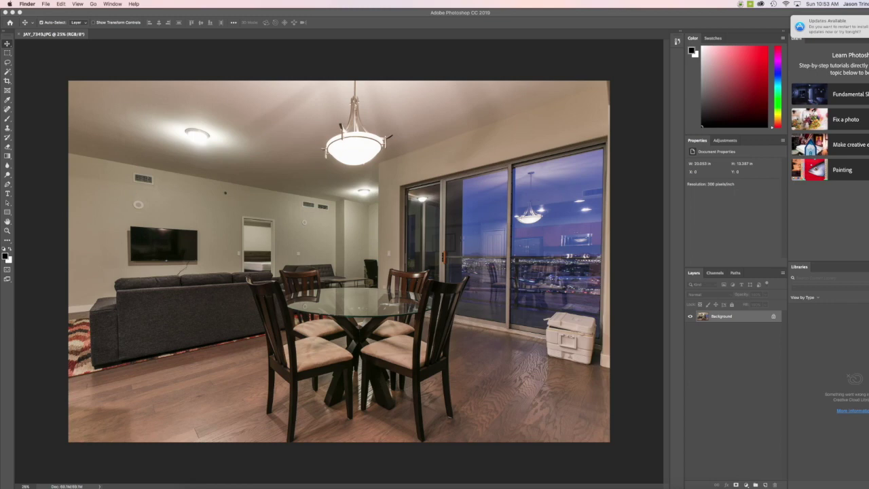
drag(169, 469, 241, 254)
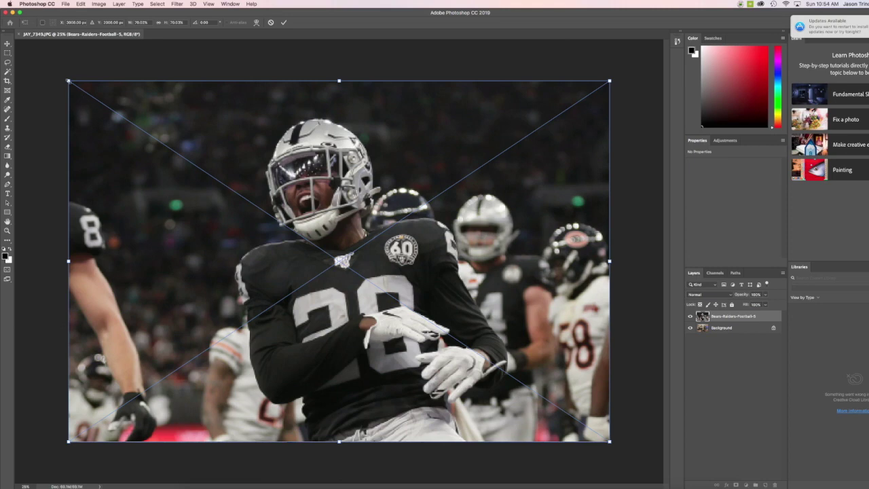
Step: Shrink the football picture over the TV above the sofa, commit it, and zoom in
drag(68, 81, 146, 268)
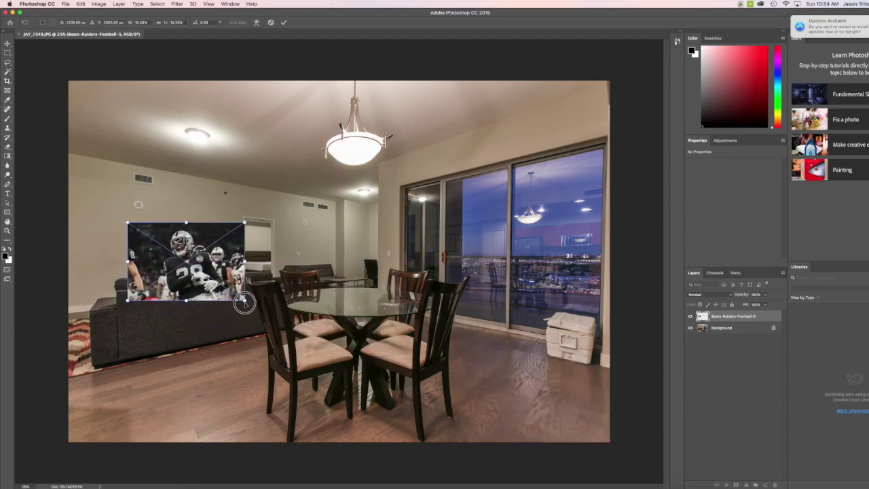
drag(245, 303, 193, 256)
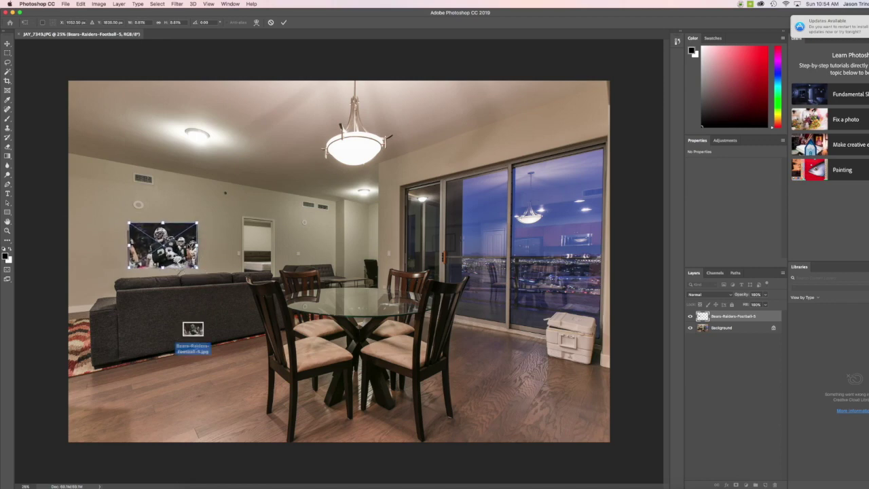
key(Return)
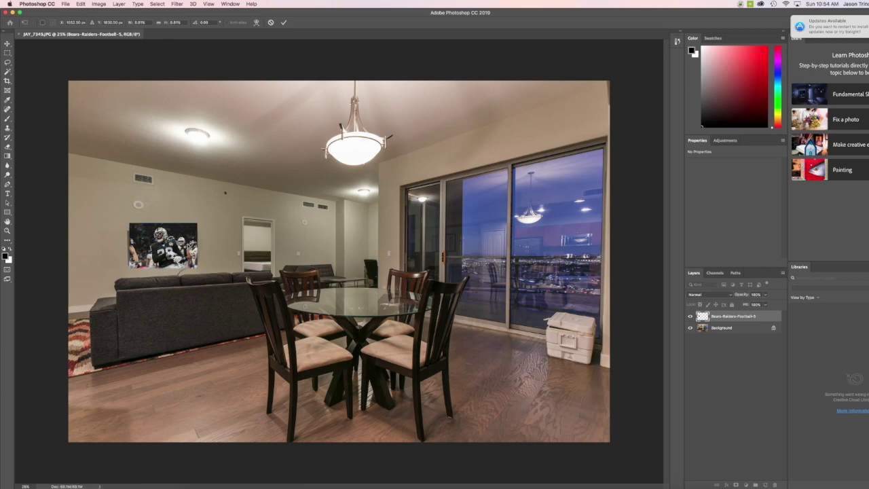
click(7, 230)
drag(128, 223, 177, 275)
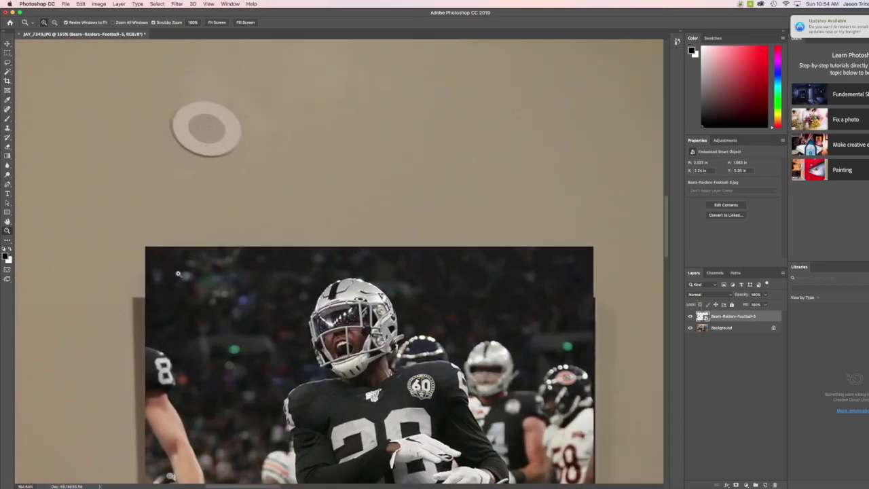
Step: Apply Edit > Transform > Distort to the Bears-Raiders-Football-5 picture
scroll(178, 275, down, 5)
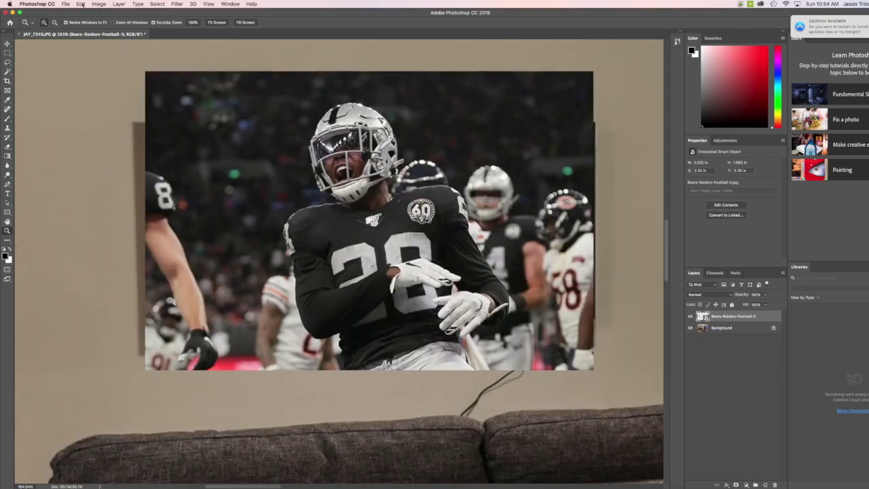
click(81, 4)
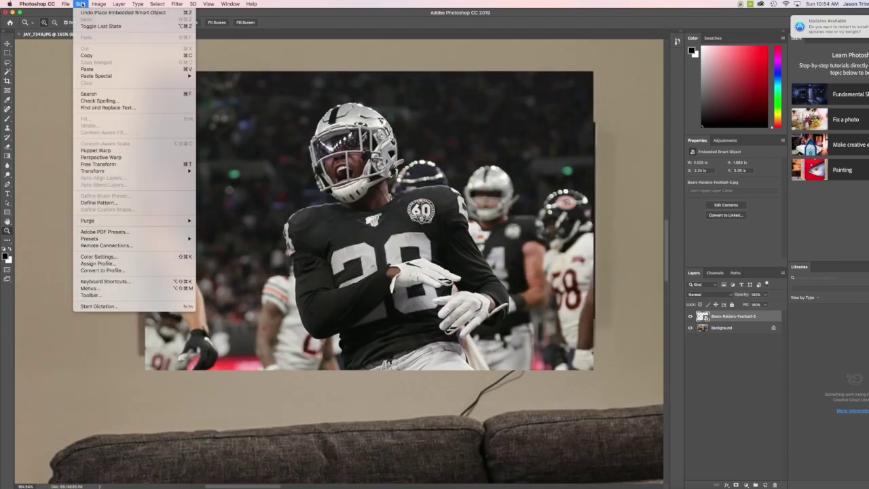
mouse_move(126, 172)
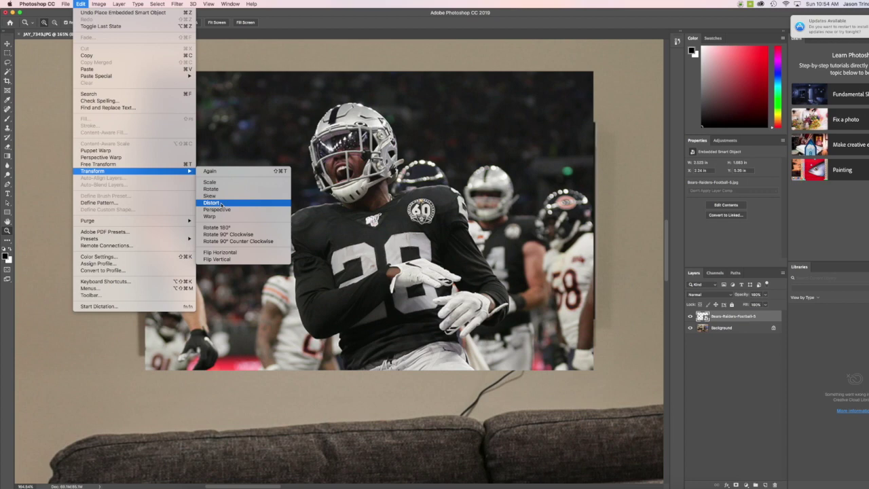
click(221, 203)
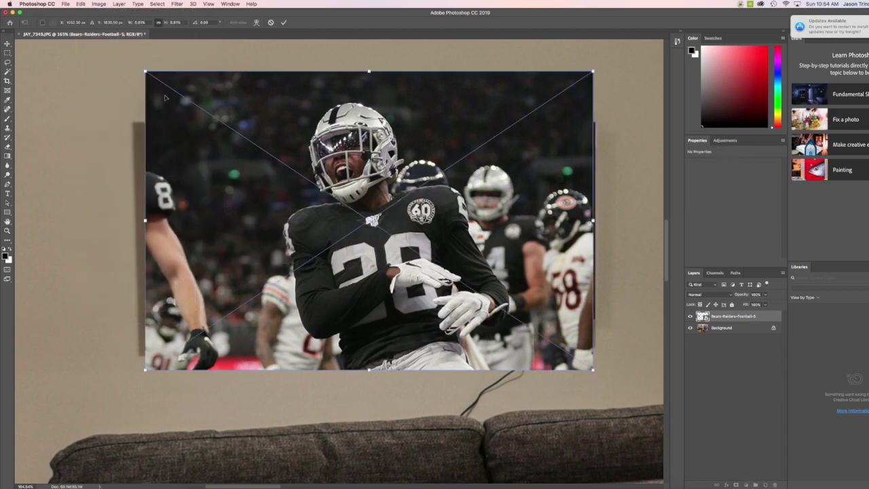
Step: Drag all four distort corners onto the TV screen's corners and commit the shape
drag(146, 72, 159, 100)
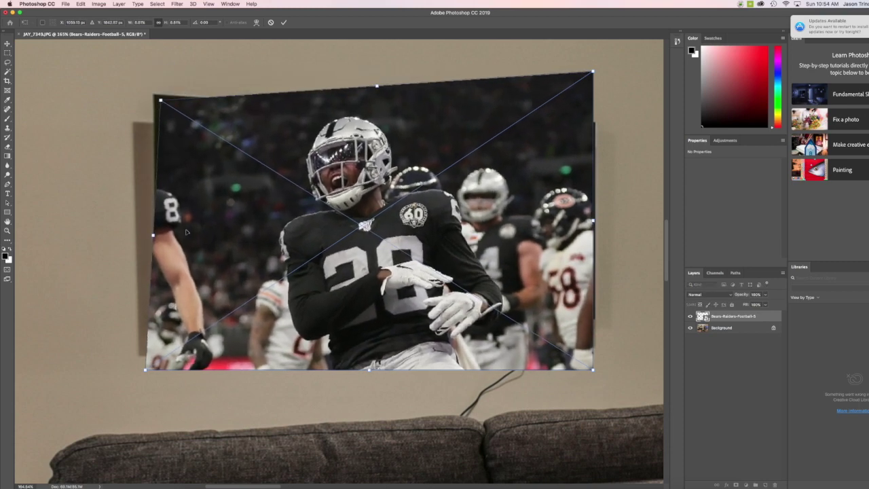
drag(144, 370, 161, 317)
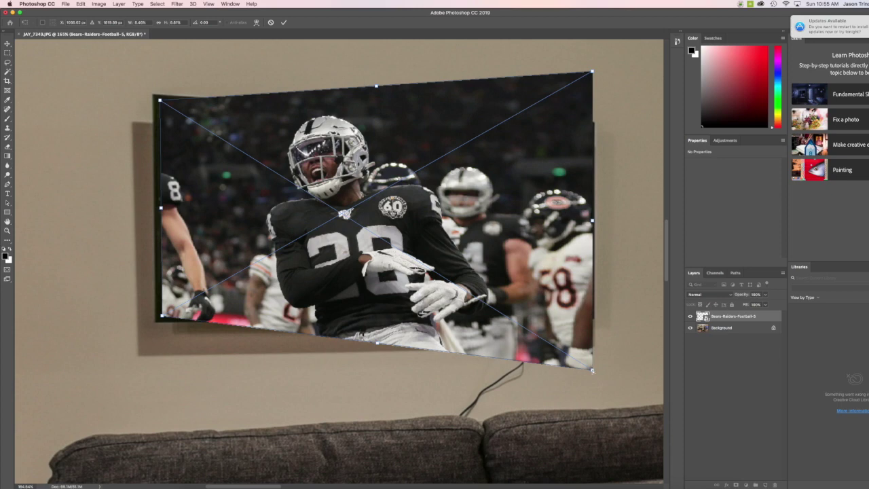
drag(593, 371, 590, 315)
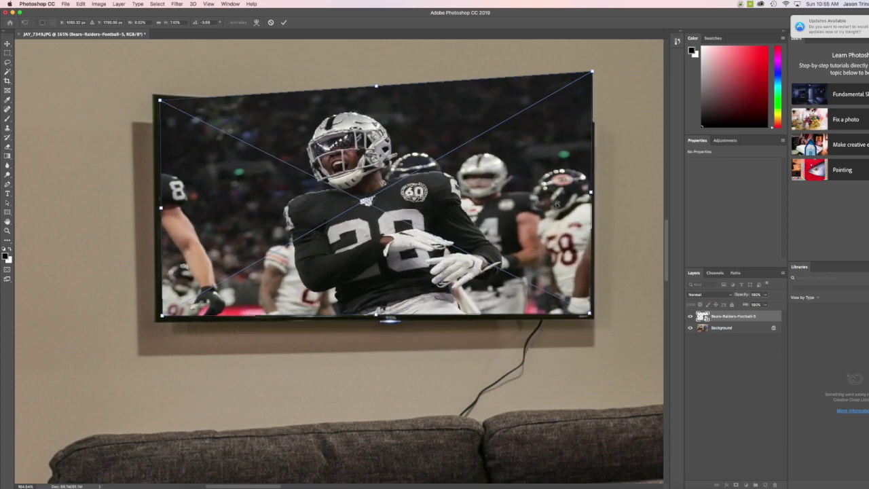
drag(593, 71, 589, 127)
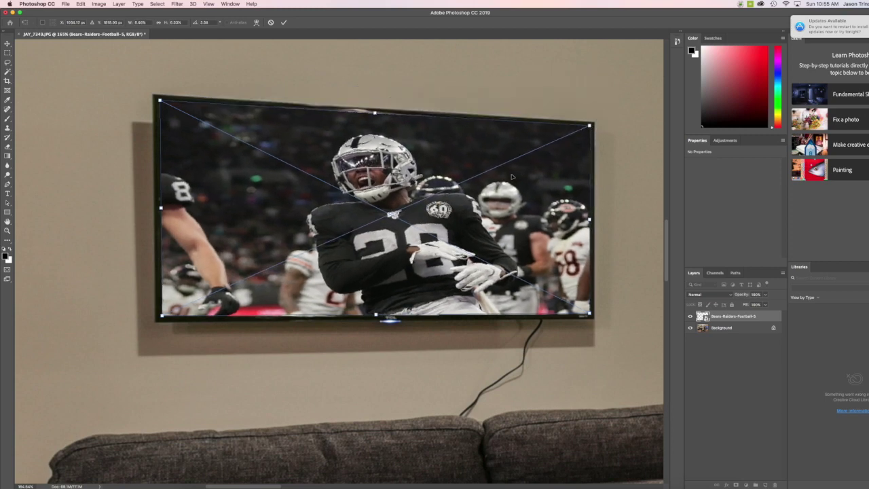
key(Return)
key(z)
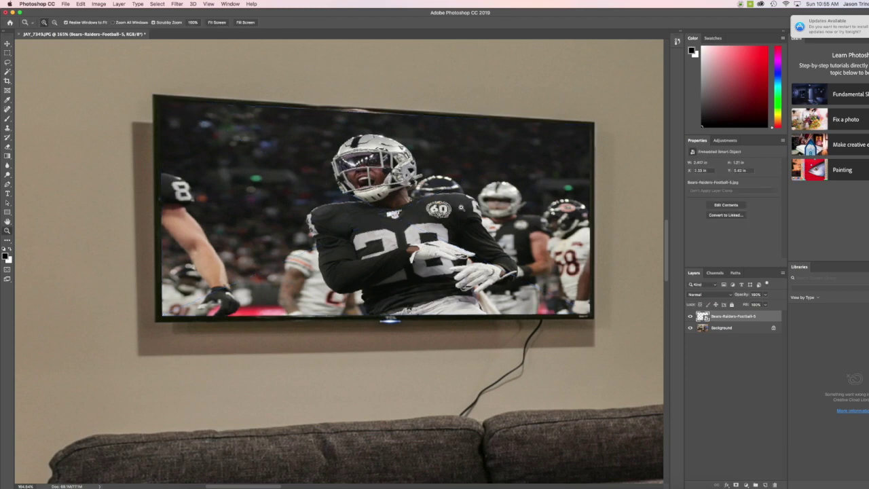
Step: Lower the football layer's opacity to about 91%, ease it back up, then deselect the layer
click(766, 296)
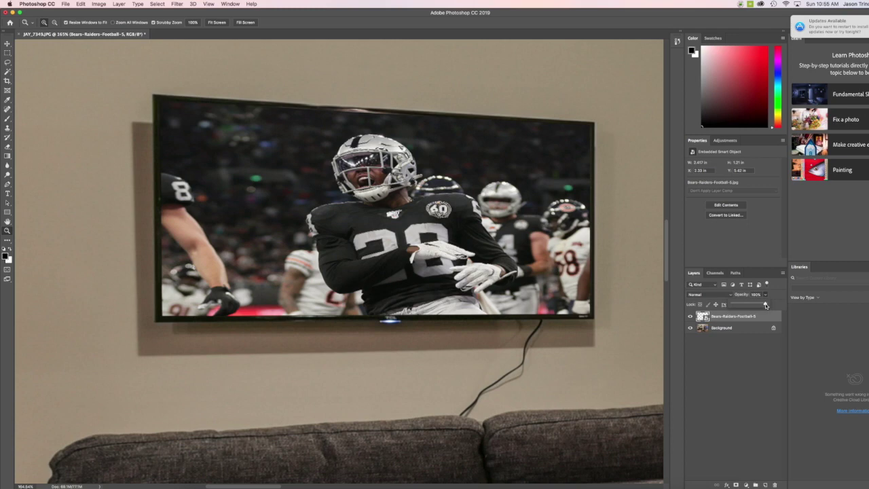
drag(765, 305, 754, 303)
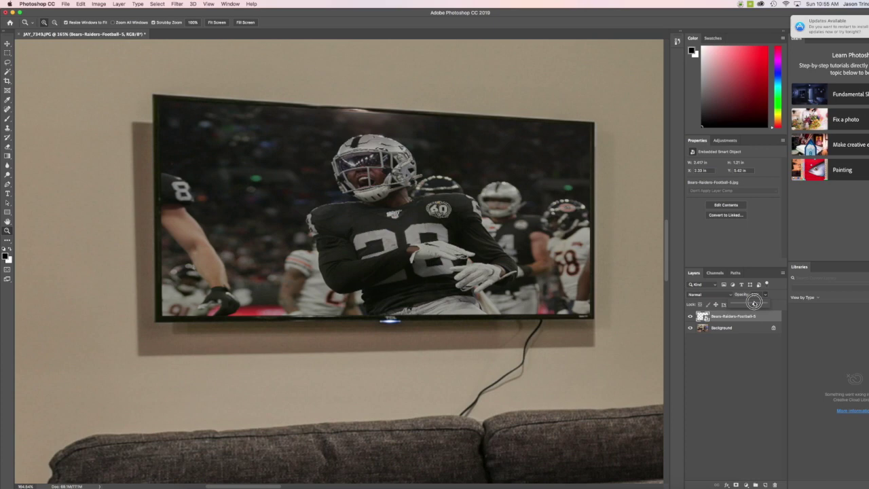
drag(753, 303, 762, 305)
click(757, 351)
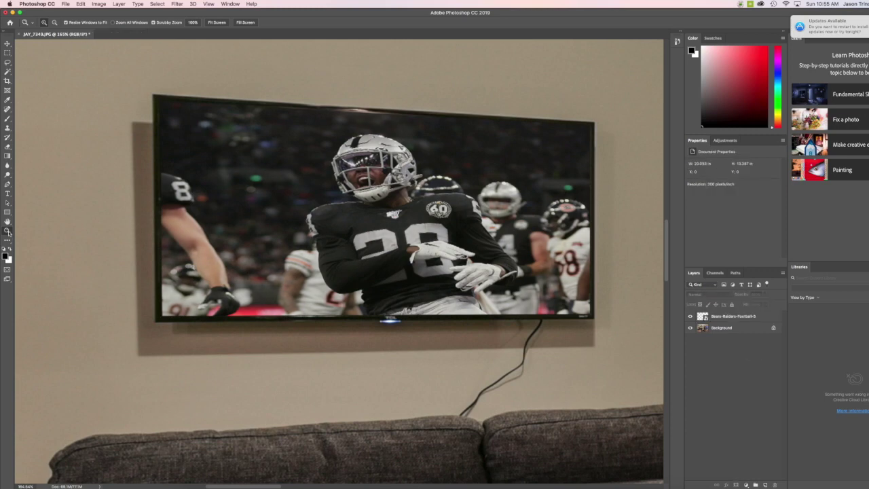
Step: Zoom out, pan across, then zoom to 25% so the whole room fits the view
alt+click(230, 236)
alt+click(230, 236)
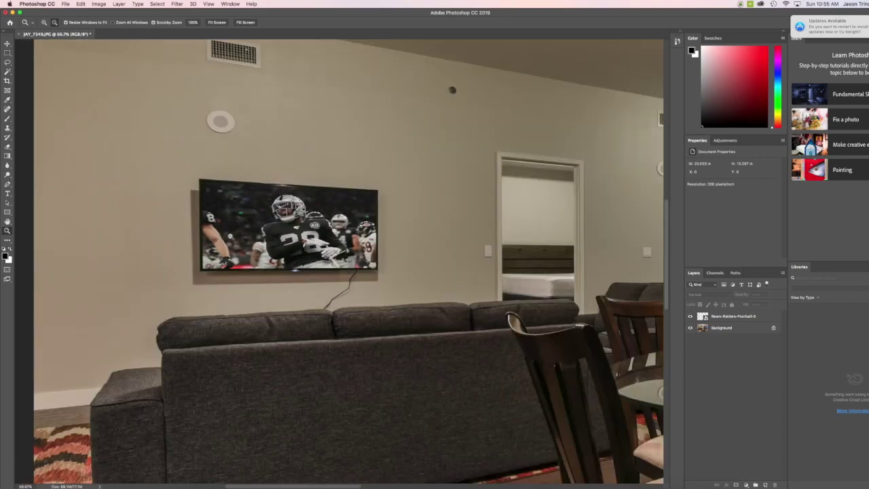
alt+click(230, 236)
alt+click(231, 237)
alt+click(231, 236)
alt+click(230, 236)
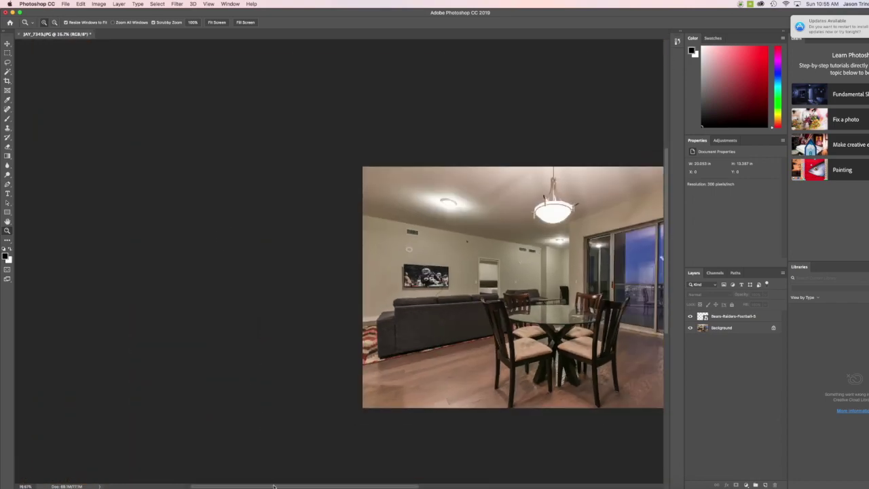
drag(276, 487, 339, 486)
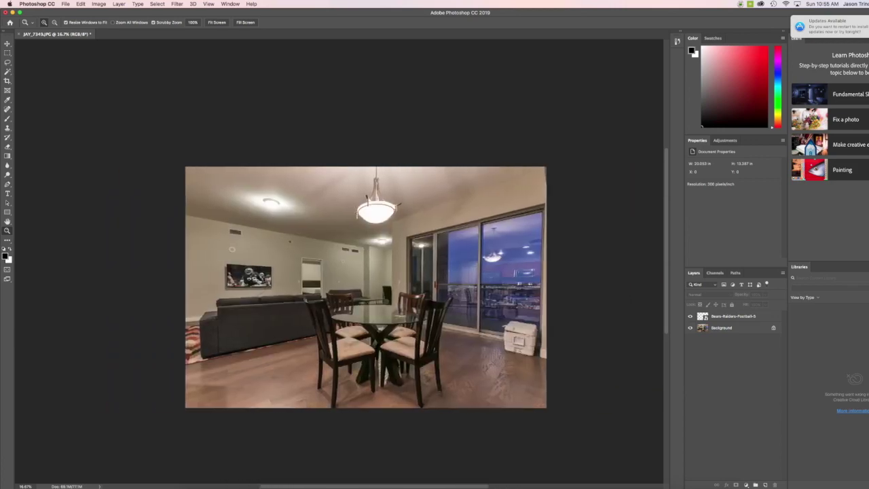
click(299, 269)
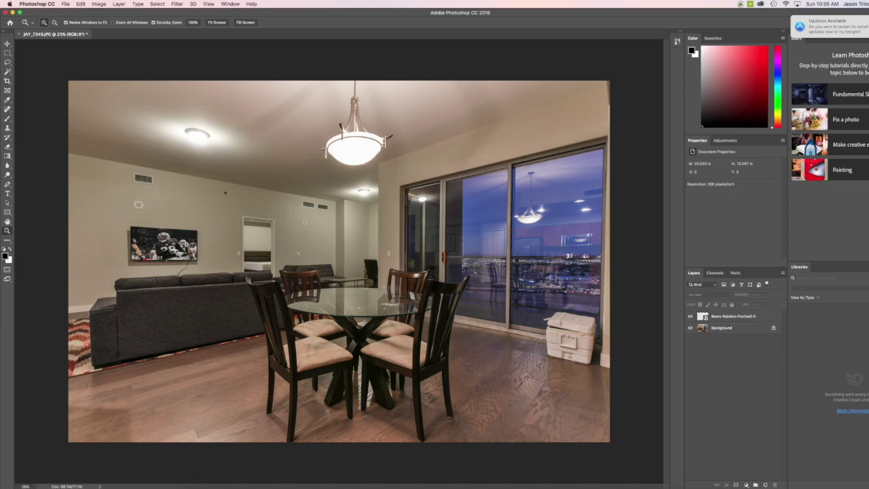
Step: Select the Bears-Raiders-Football-5 layer and scrub its opacity, trying 90% and ending near 93%
click(737, 317)
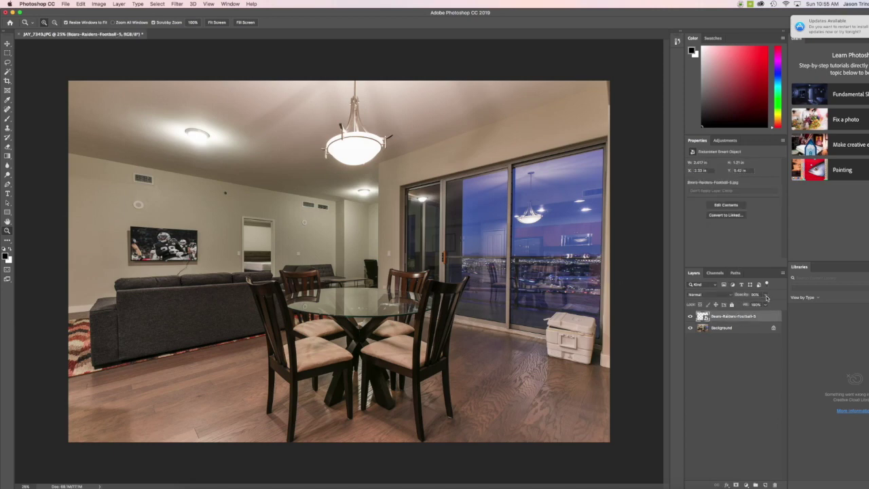
click(767, 296)
click(753, 295)
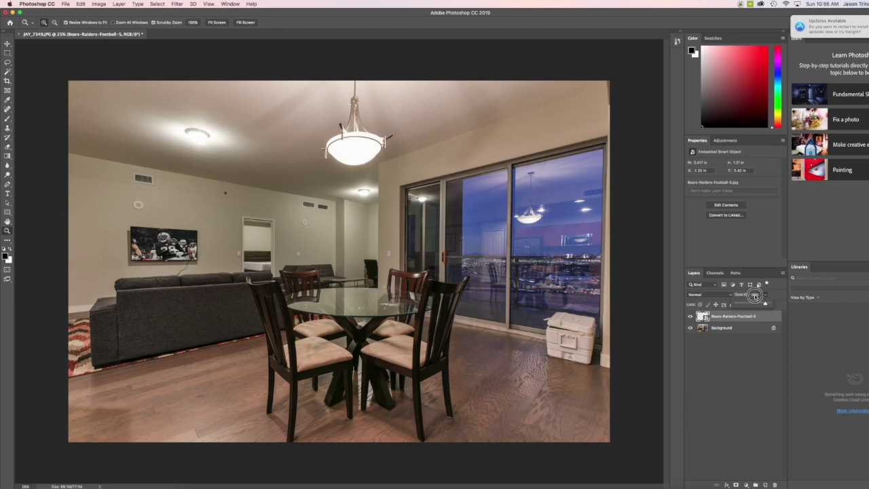
click(766, 297)
drag(766, 298, 739, 299)
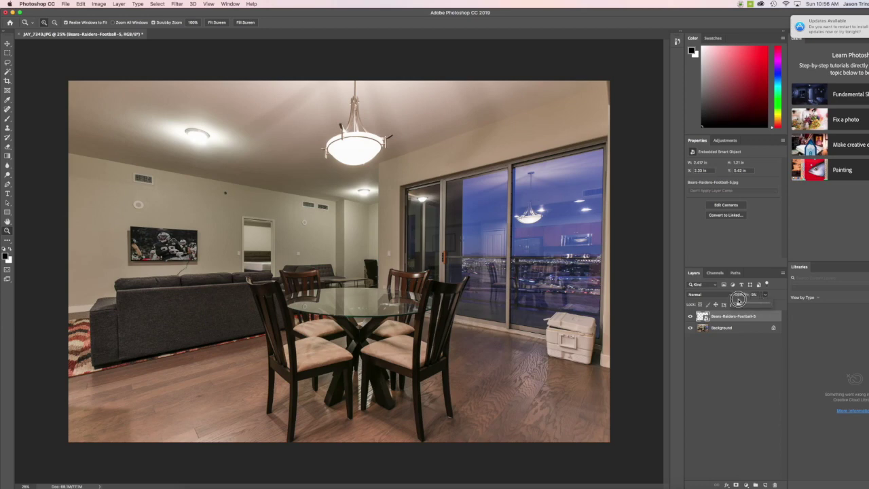
drag(743, 301, 765, 304)
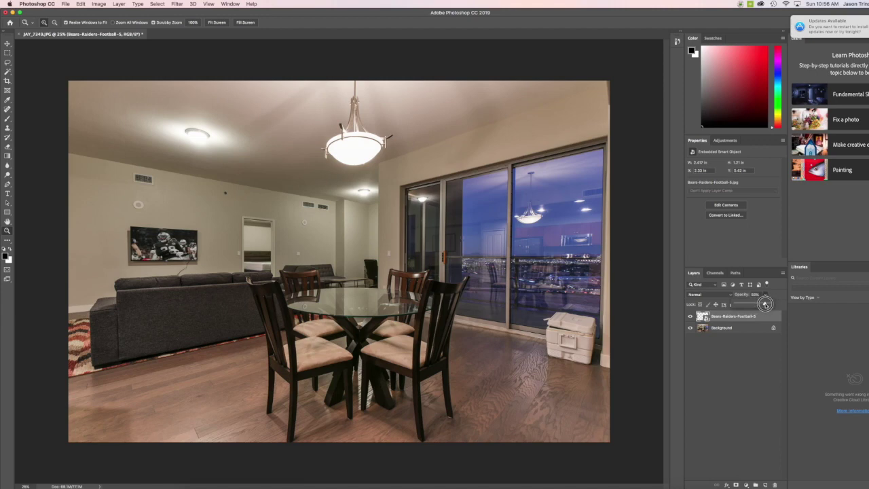